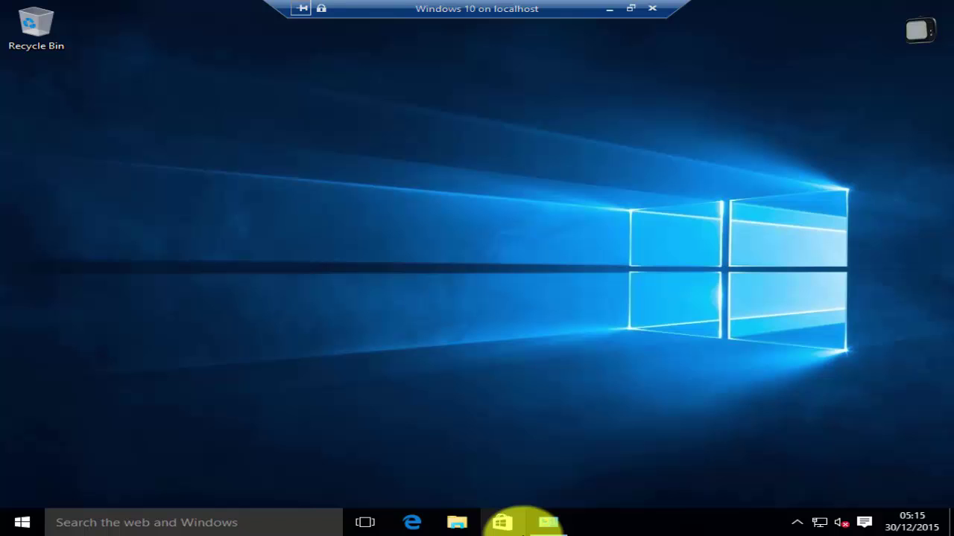
# Check that the Store app opens on the Windows 10 machine, review its System information, and close both windows
pyautogui.click(516, 526)
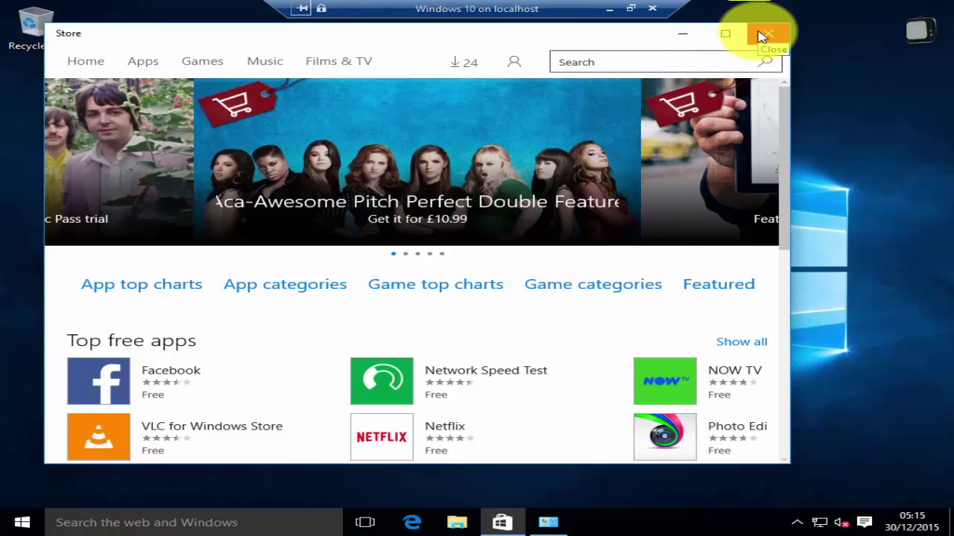
pyautogui.click(761, 35)
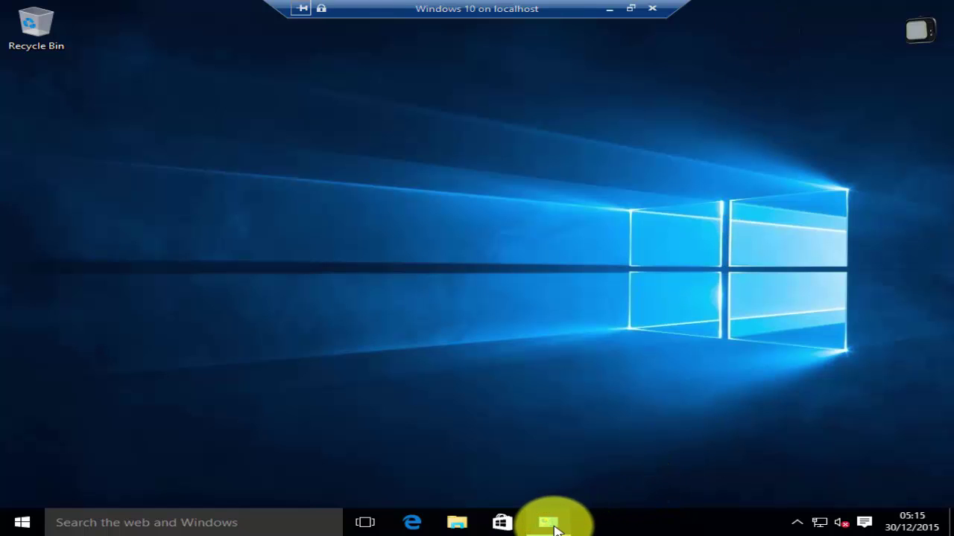
pyautogui.click(550, 524)
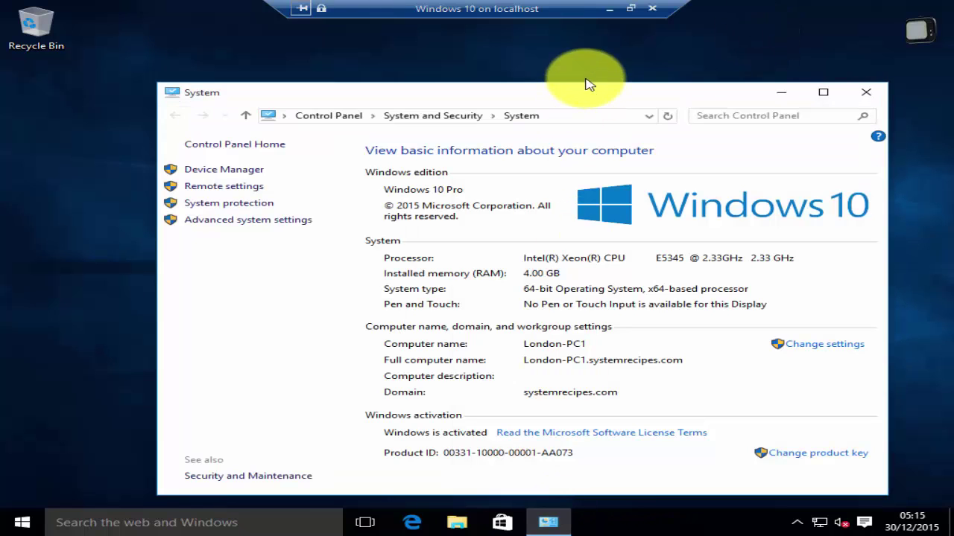
pyautogui.moveTo(579, 83); pyautogui.dragTo(579, 70)
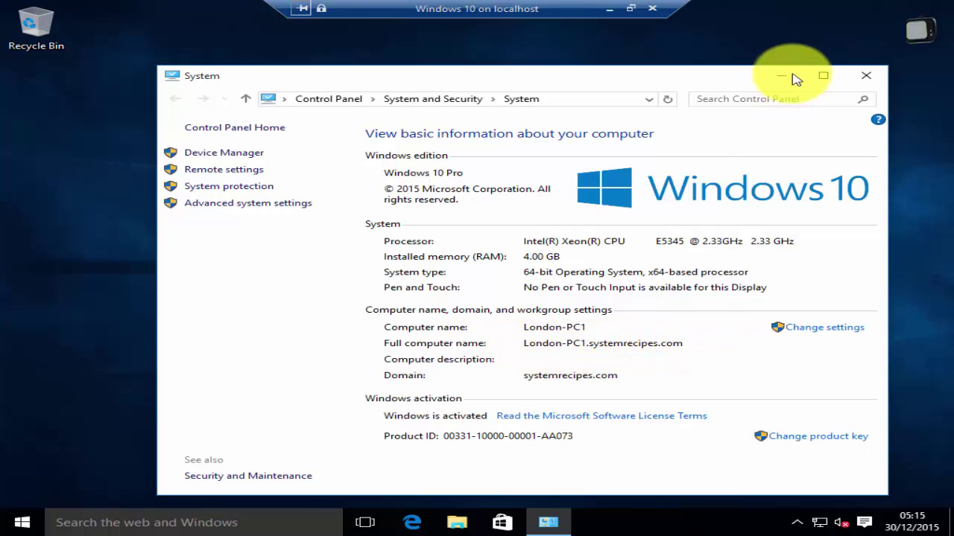
pyautogui.click(867, 78)
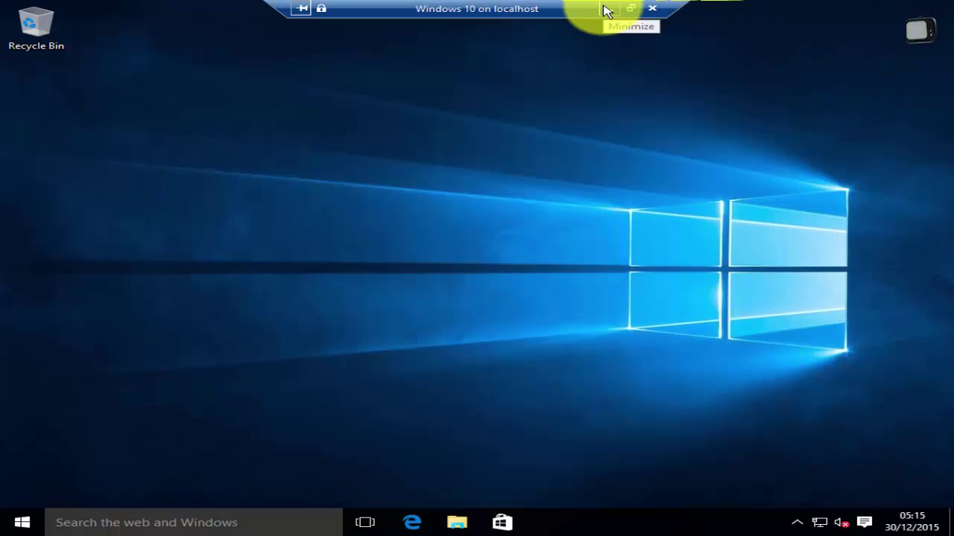
# Switch from the Windows 10 machine to the London-DC1 virtual machine and open Group Policy Management
pyautogui.click(605, 11)
pyautogui.moveTo(365, 530)
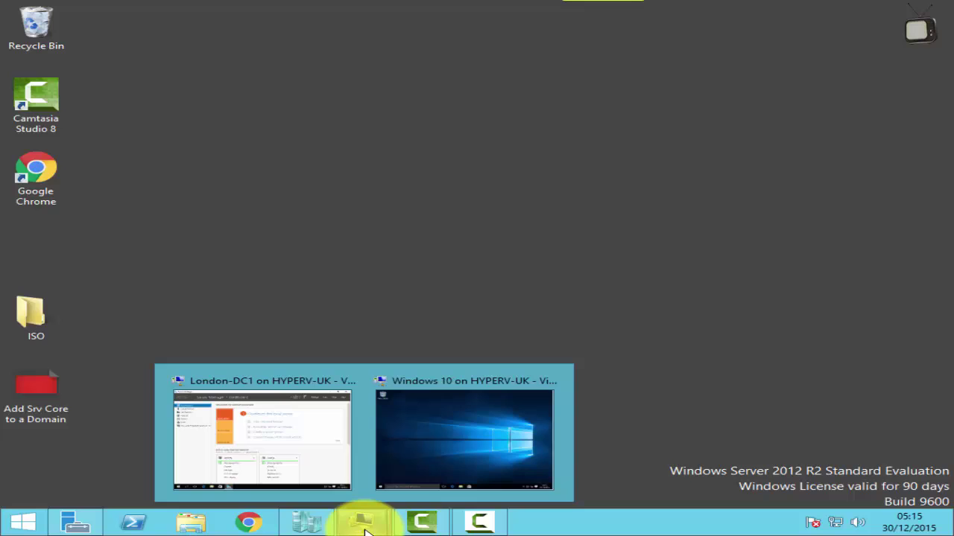
pyautogui.click(270, 443)
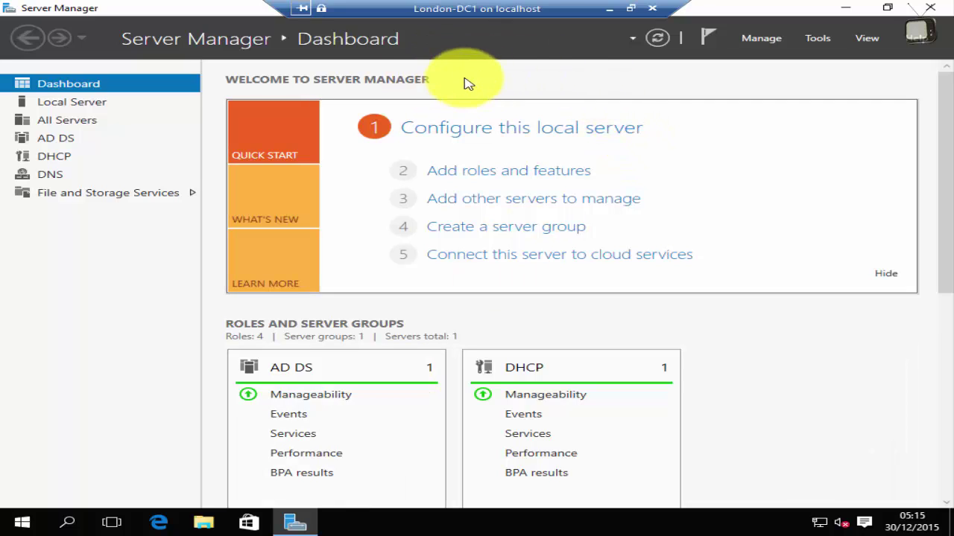
pyautogui.click(818, 38)
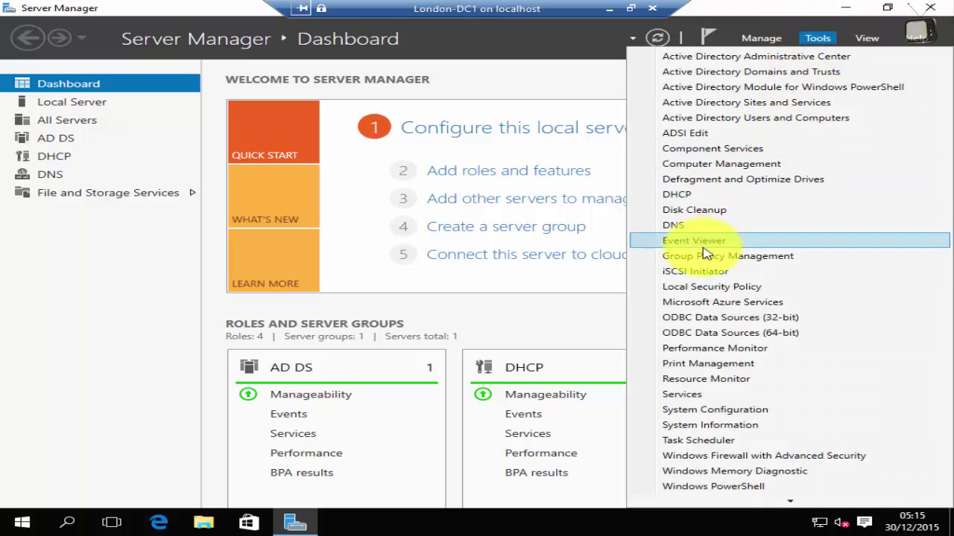
pyautogui.click(809, 258)
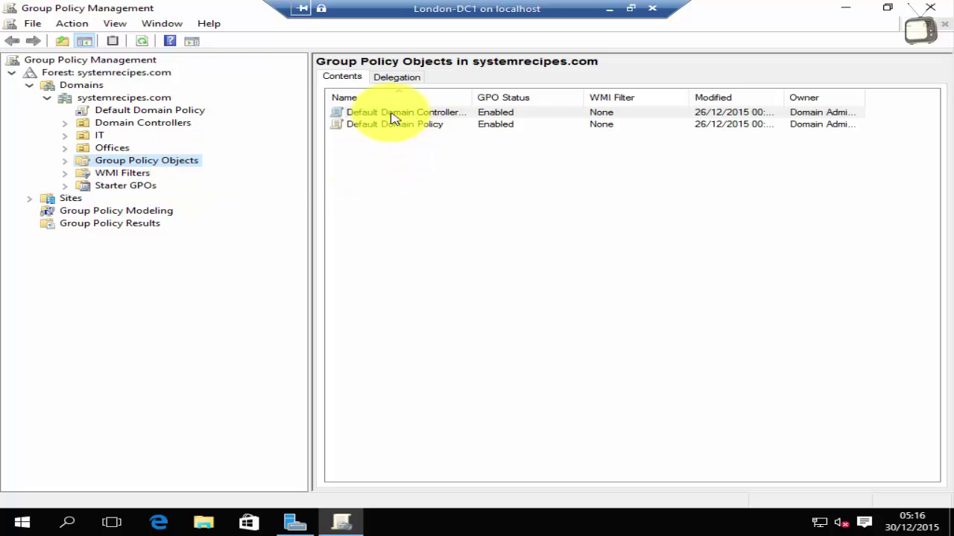
# Create a new Group Policy Object named Disable Windows Store in systemrecipes.com without a source starter GPO
pyautogui.rightClick(453, 191)
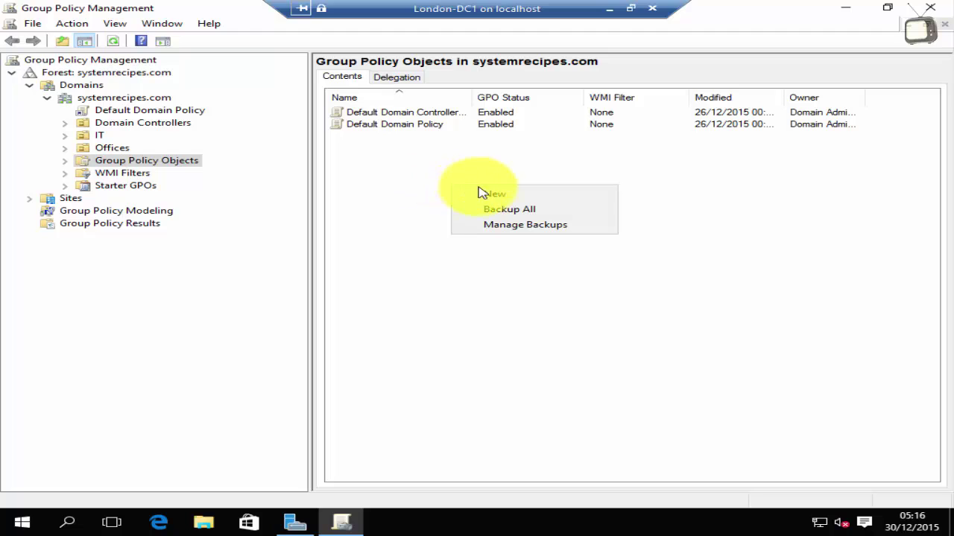
pyautogui.click(506, 196)
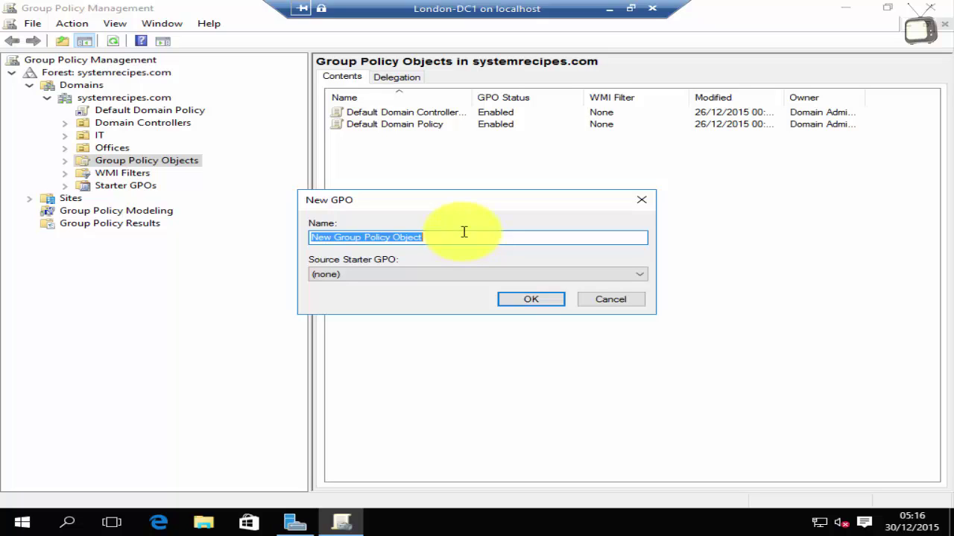
pyautogui.write('Disable Windows Store')
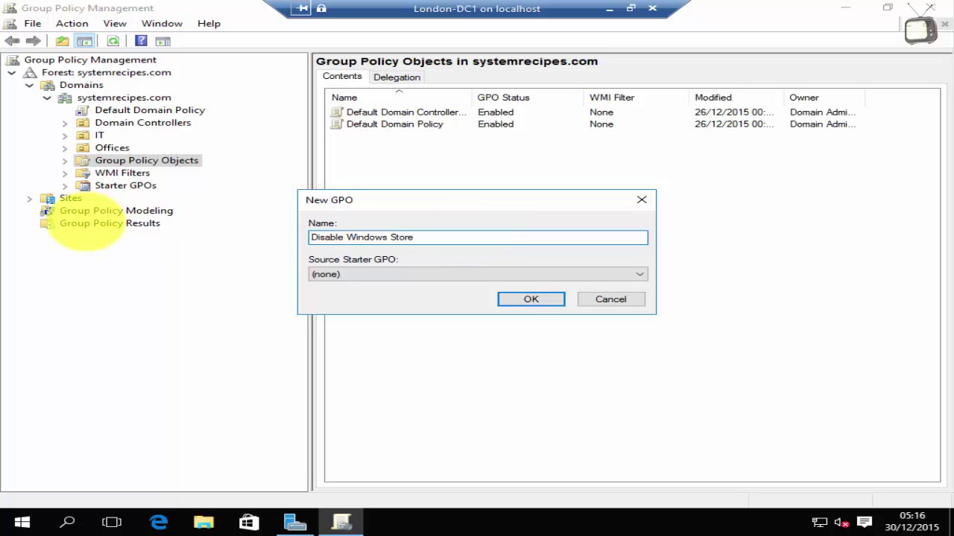
pyautogui.click(529, 304)
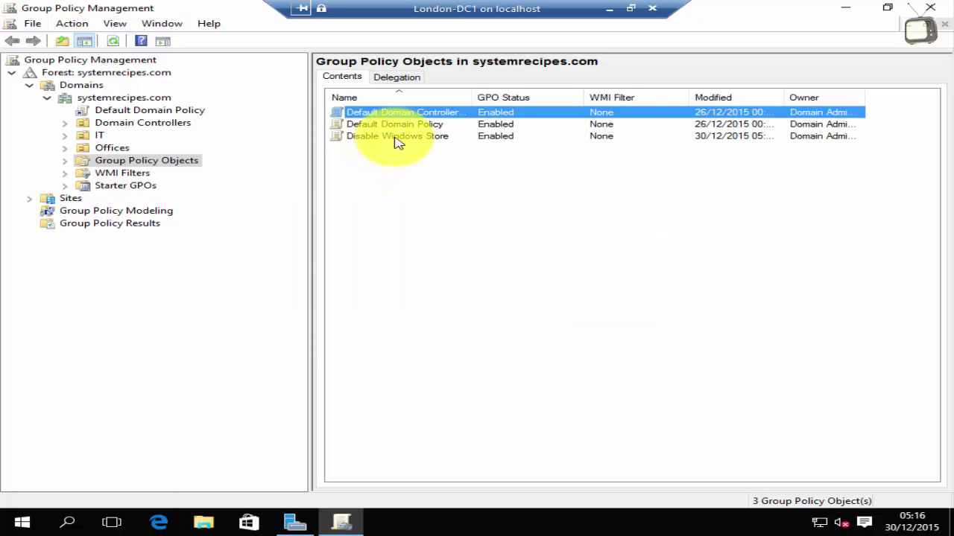
# Open the Disable Windows Store GPO for editing and maximize the Group Policy Management Editor
pyautogui.click(397, 138)
pyautogui.rightClick(397, 142)
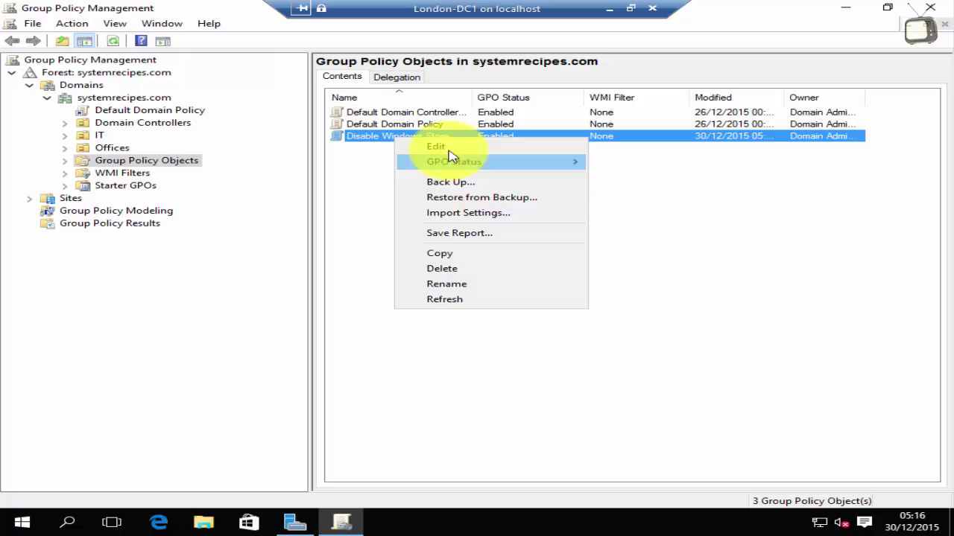
pyautogui.click(445, 148)
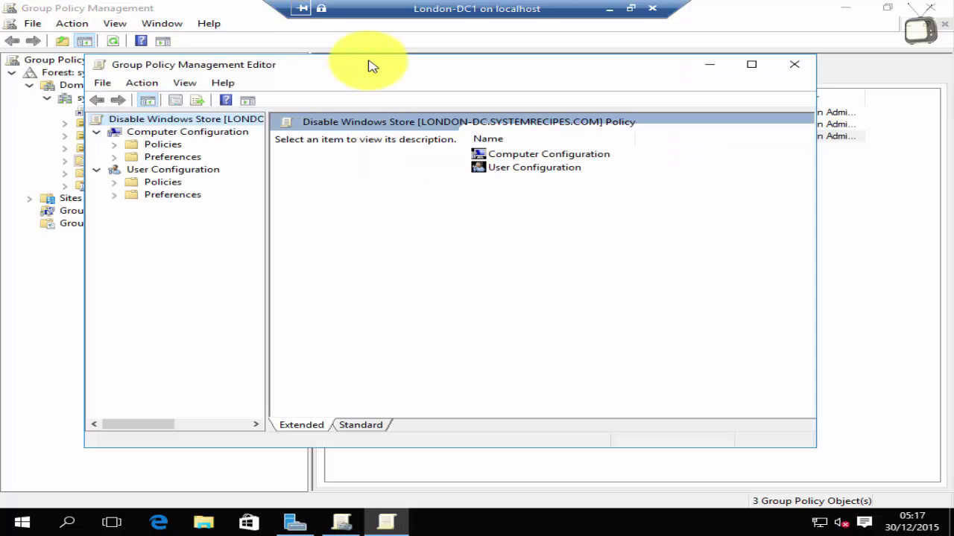
pyautogui.doubleClick(372, 66)
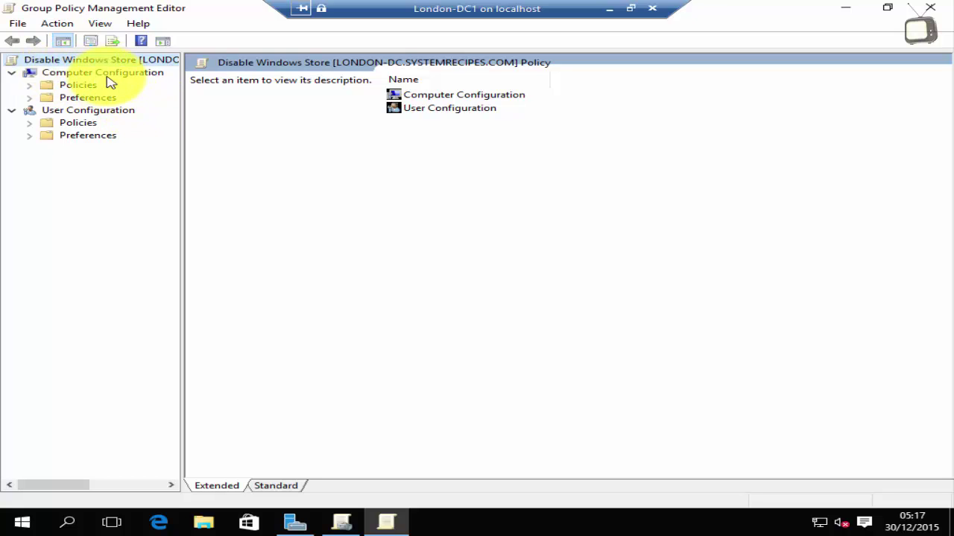
# Display the Store policy settings under Computer Configuration, Policies, Administrative Templates, Windows Components
pyautogui.click(30, 85)
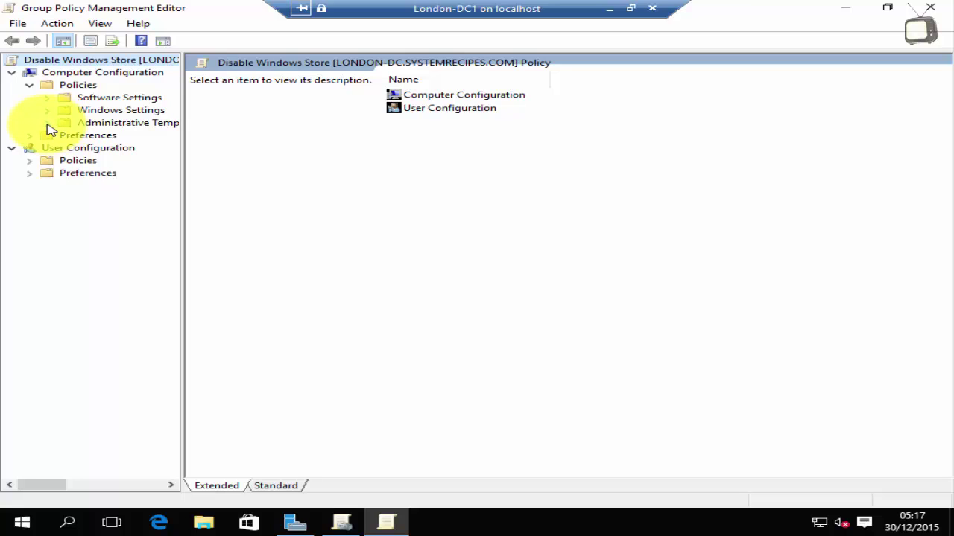
pyautogui.click(47, 124)
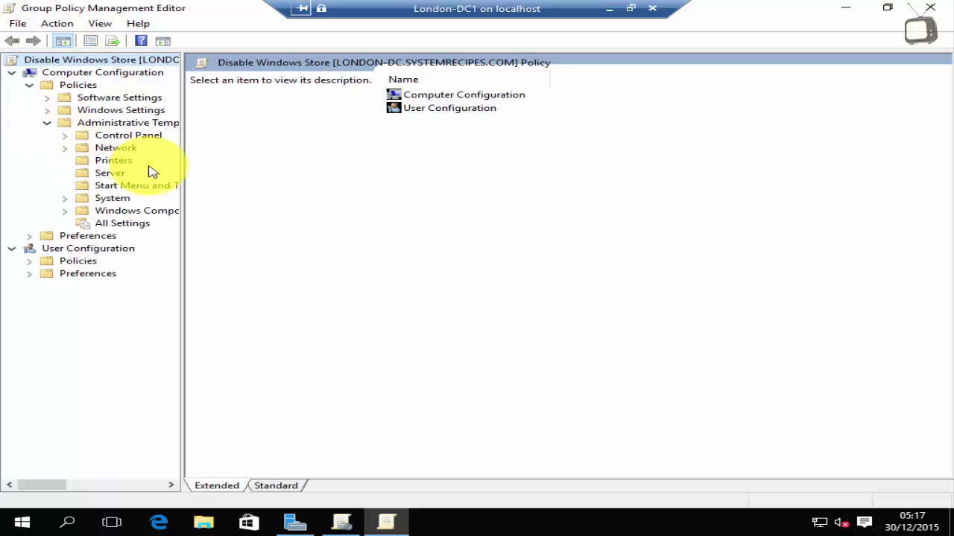
pyautogui.moveTo(183, 166); pyautogui.dragTo(241, 168)
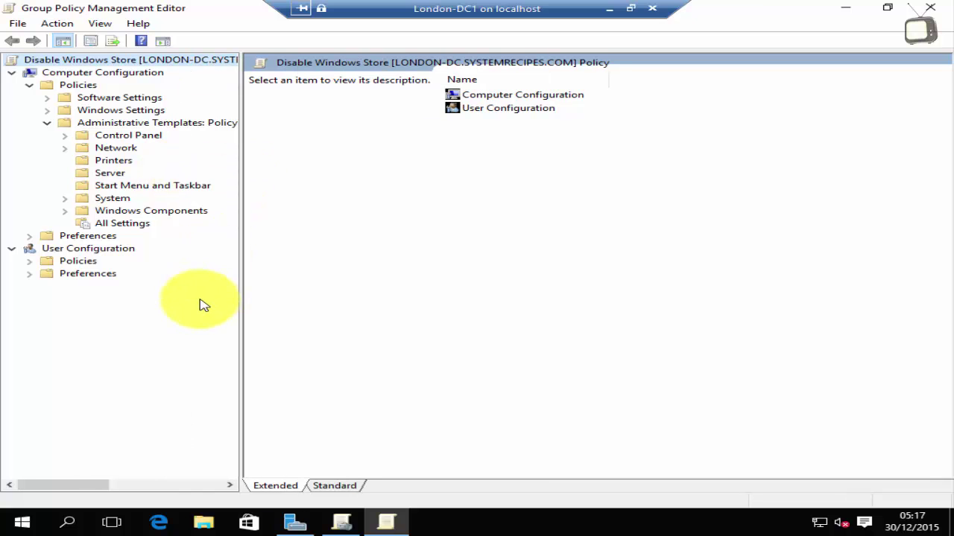
pyautogui.click(65, 213)
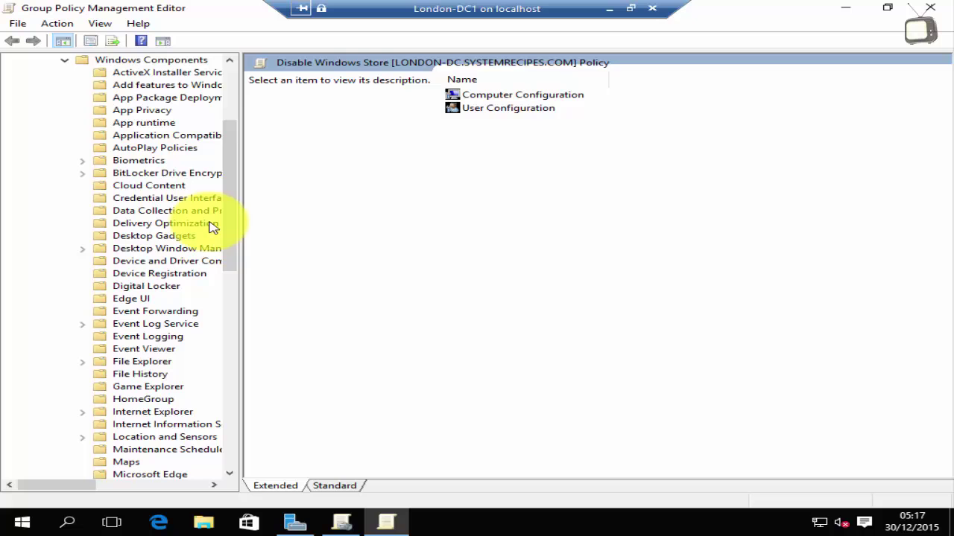
pyautogui.scroll(-3, 231, 221)
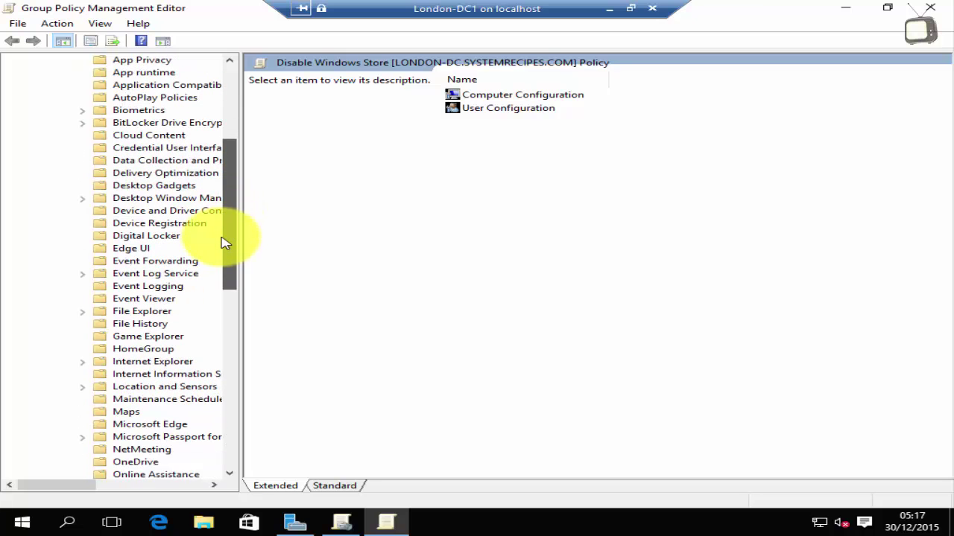
pyautogui.moveTo(224, 256); pyautogui.dragTo(218, 325)
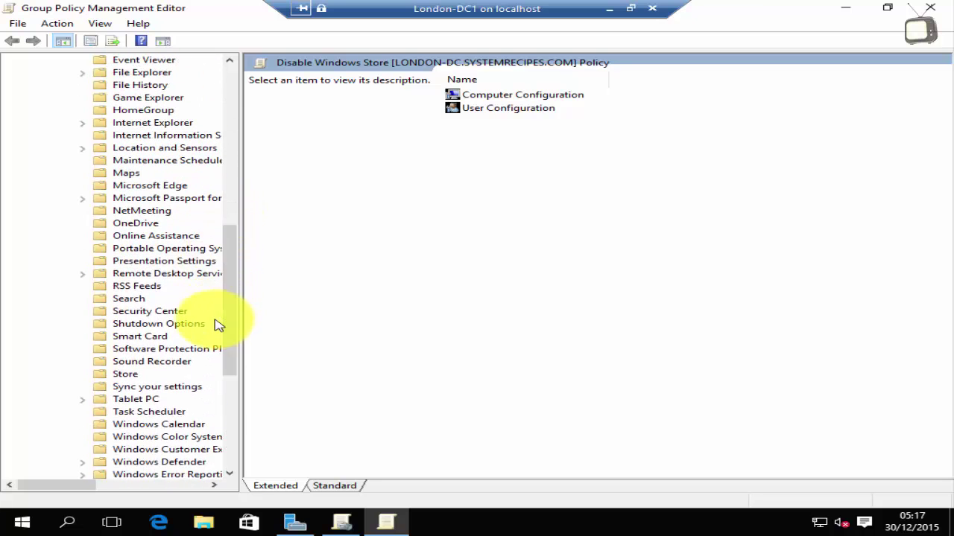
pyautogui.click(127, 376)
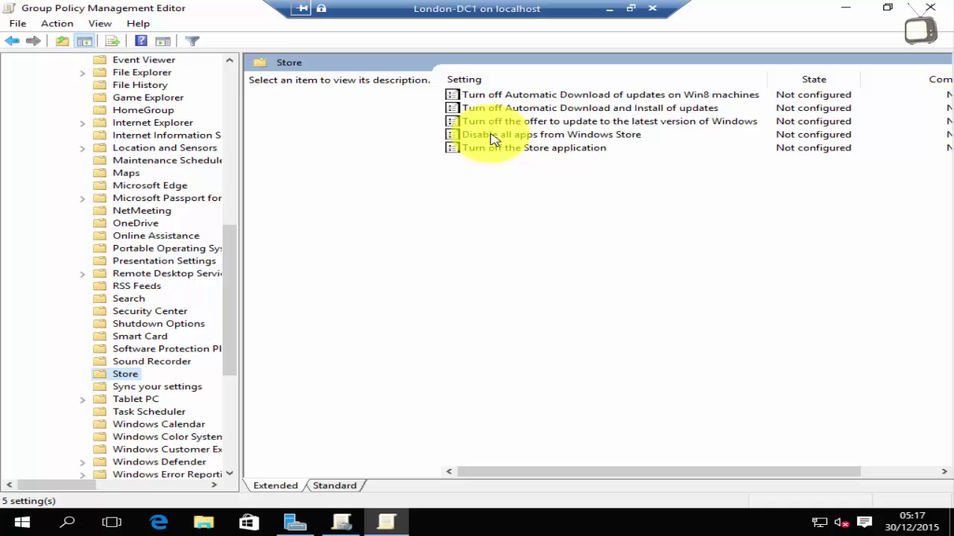
# Set the Turn off the Store application policy to Enabled, apply it, and close the policy editor
pyautogui.doubleClick(585, 148)
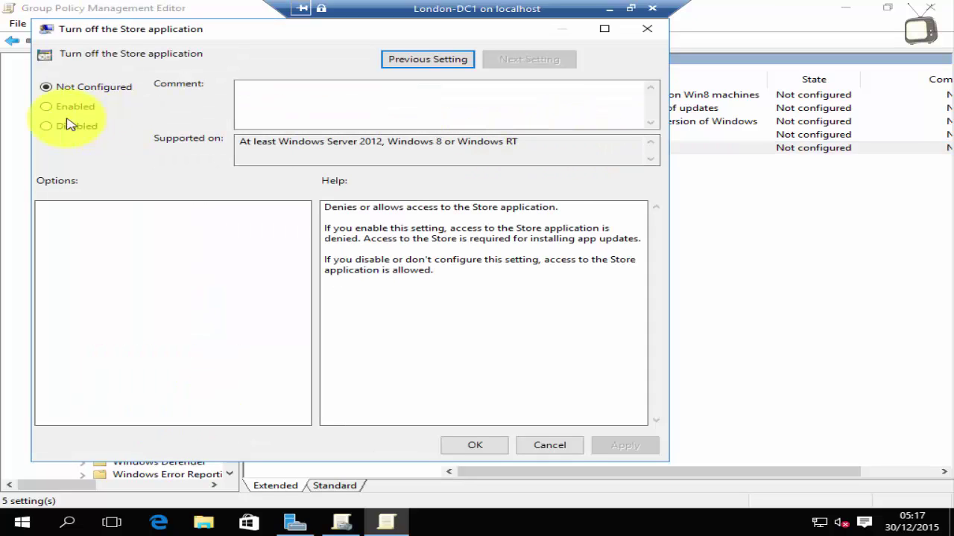
pyautogui.click(47, 109)
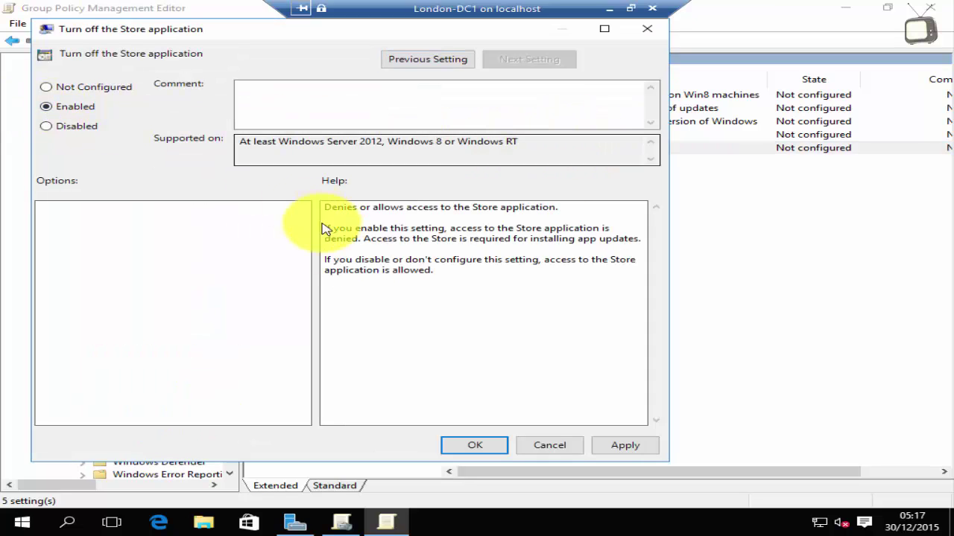
pyautogui.click(630, 447)
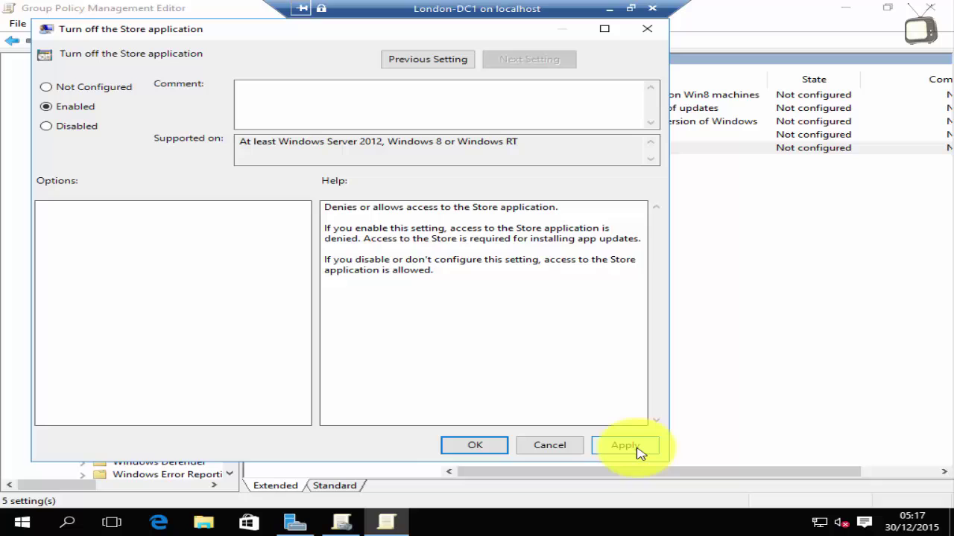
pyautogui.click(462, 447)
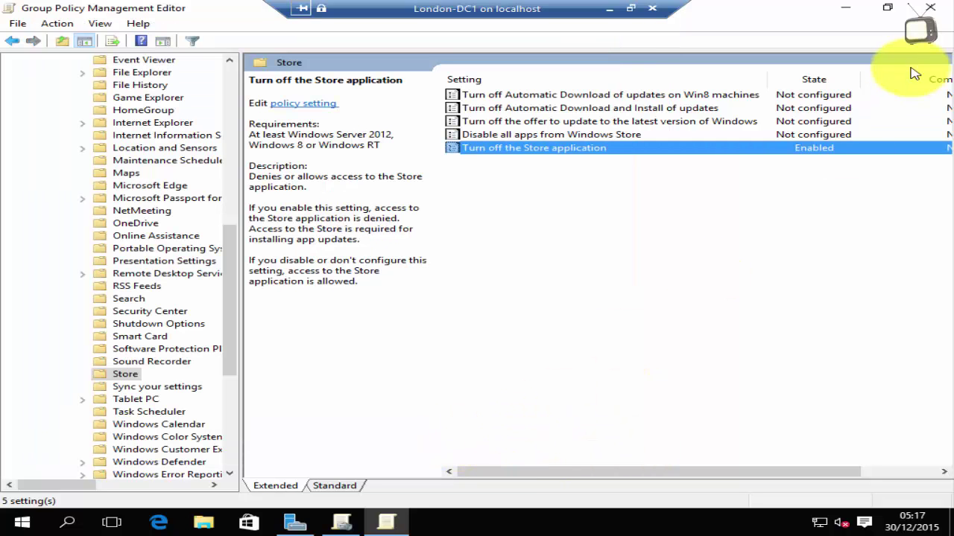
pyautogui.click(937, 9)
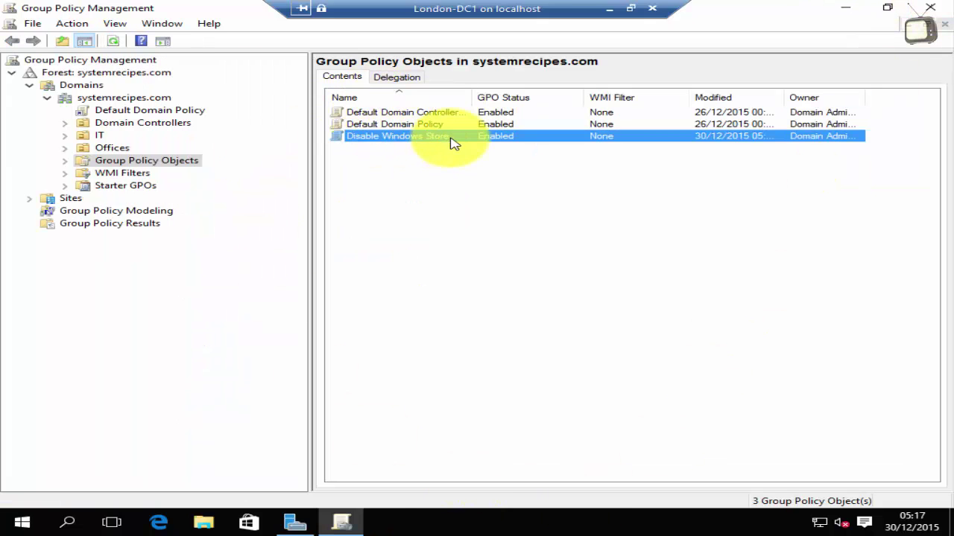
# Link the Disable Windows Store GPO to the London-Computers organizational unit under Offices, London, and minimize the London-DC1 session
pyautogui.click(66, 148)
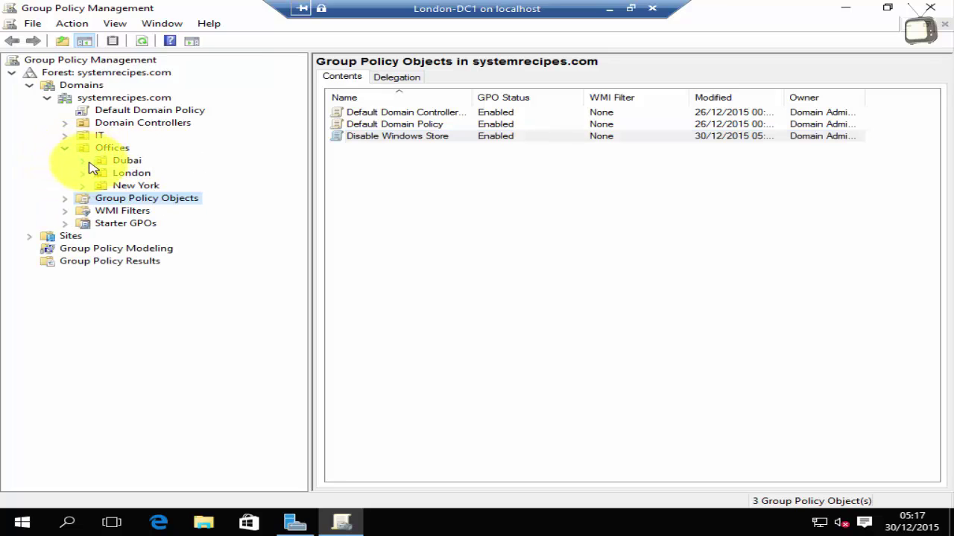
pyautogui.click(83, 173)
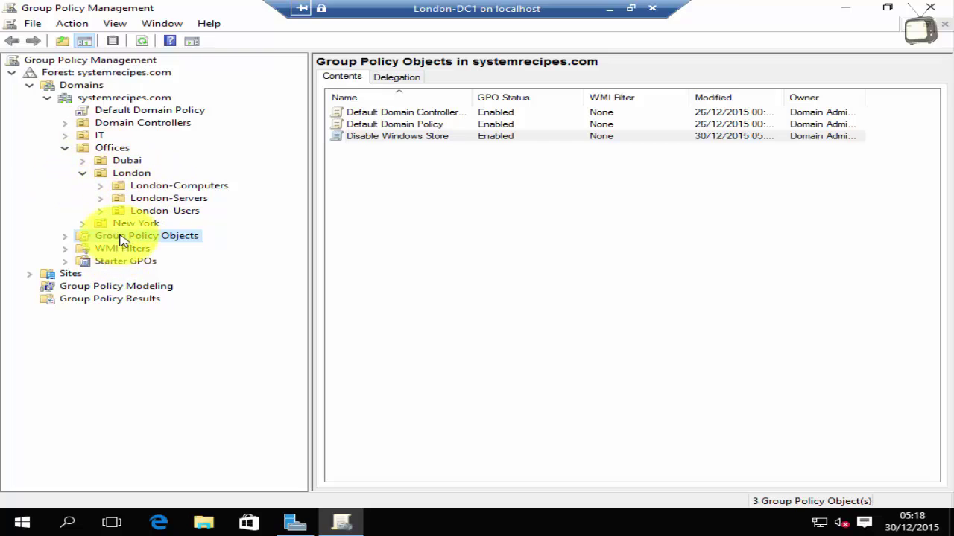
pyautogui.click(65, 236)
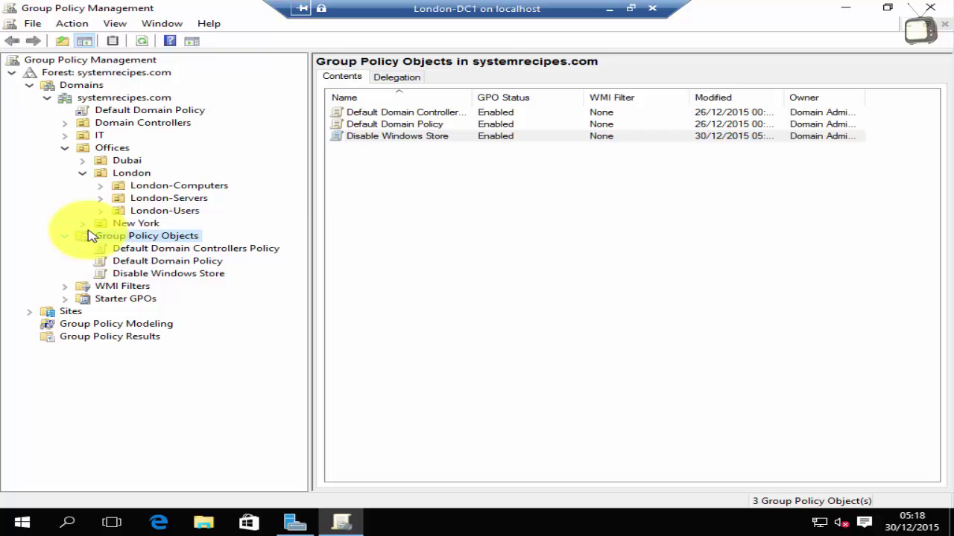
pyautogui.click(162, 275)
pyautogui.moveTo(163, 277); pyautogui.dragTo(153, 188)
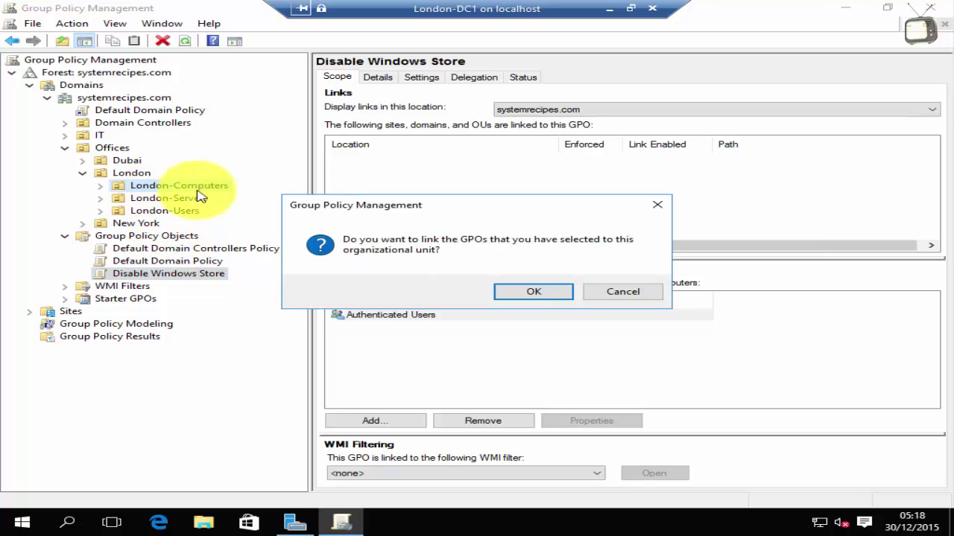
pyautogui.click(542, 289)
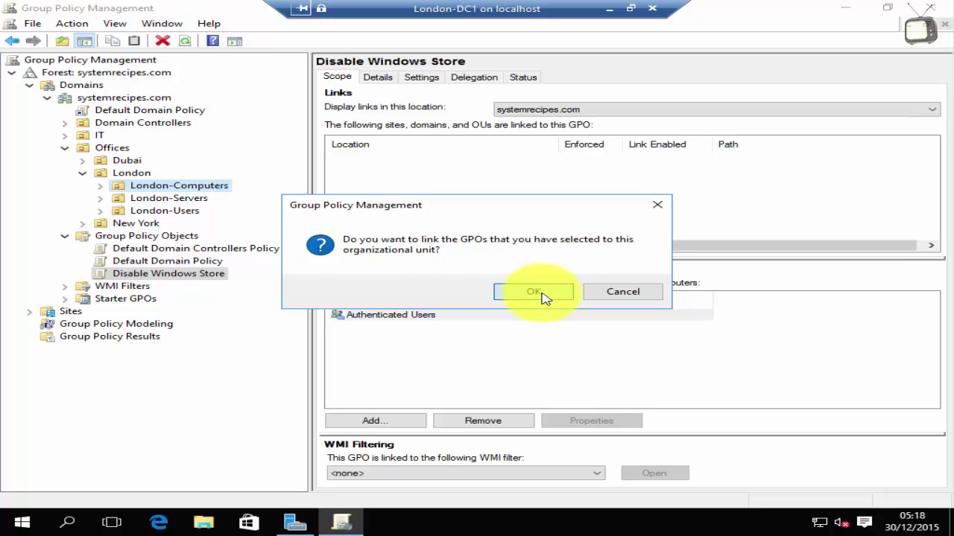
pyautogui.click(100, 186)
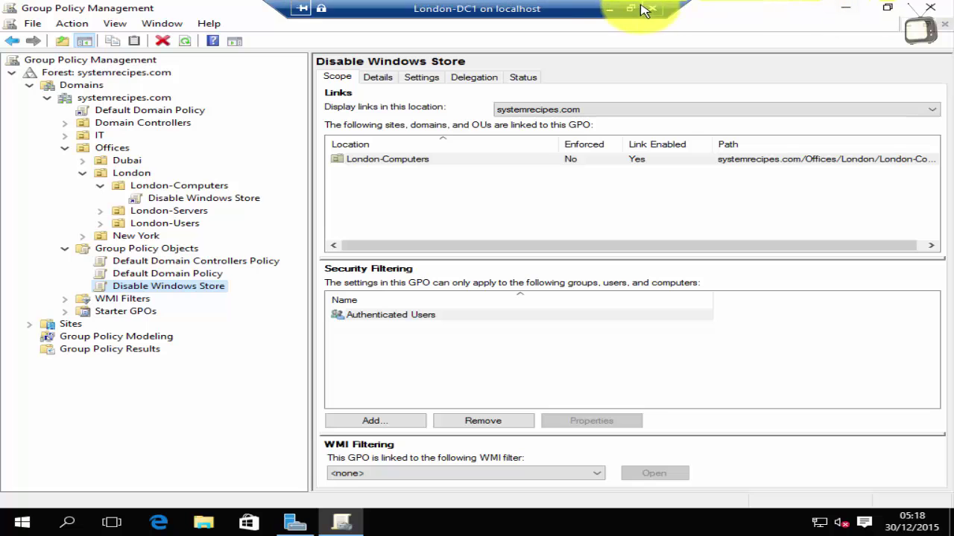
pyautogui.click(609, 8)
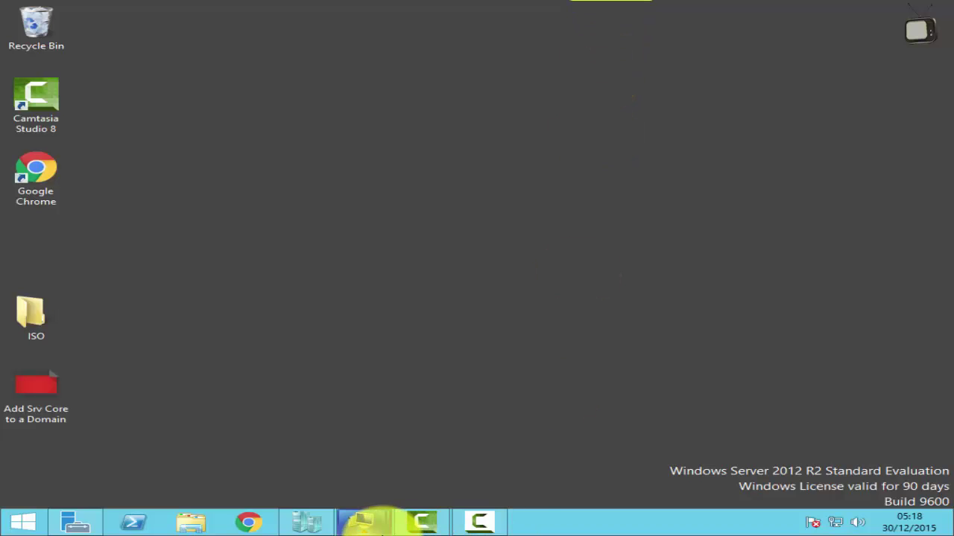
# Switch to the Windows 10 virtual machine session and run gpupdate in a Command Prompt (cmd) to refresh its Group Policy
pyautogui.moveTo(372, 524)
pyautogui.click(447, 439)
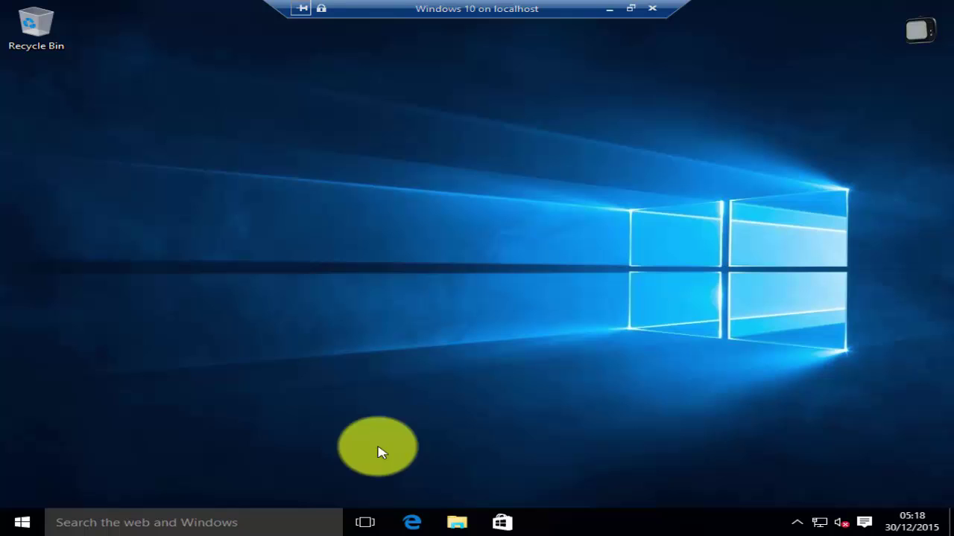
pyautogui.click(25, 520)
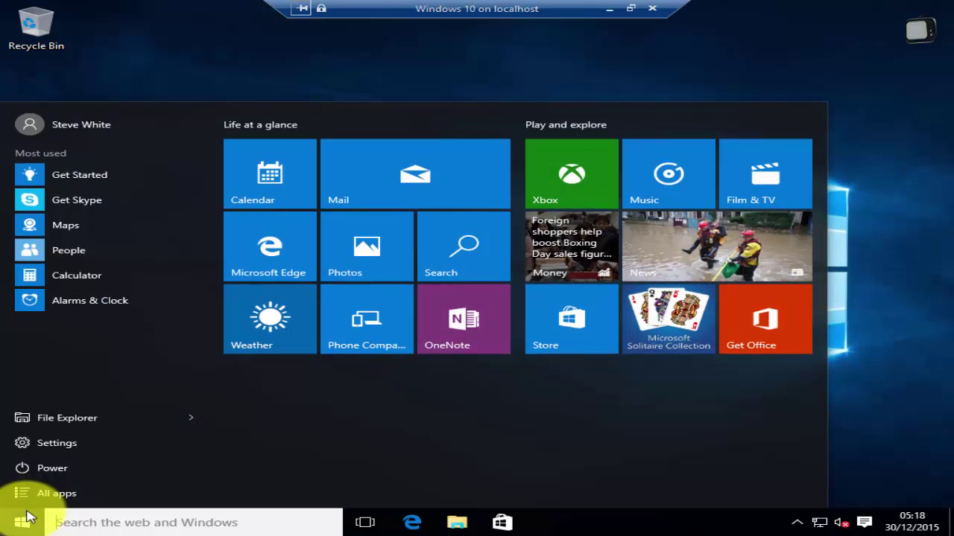
pyautogui.write('md')
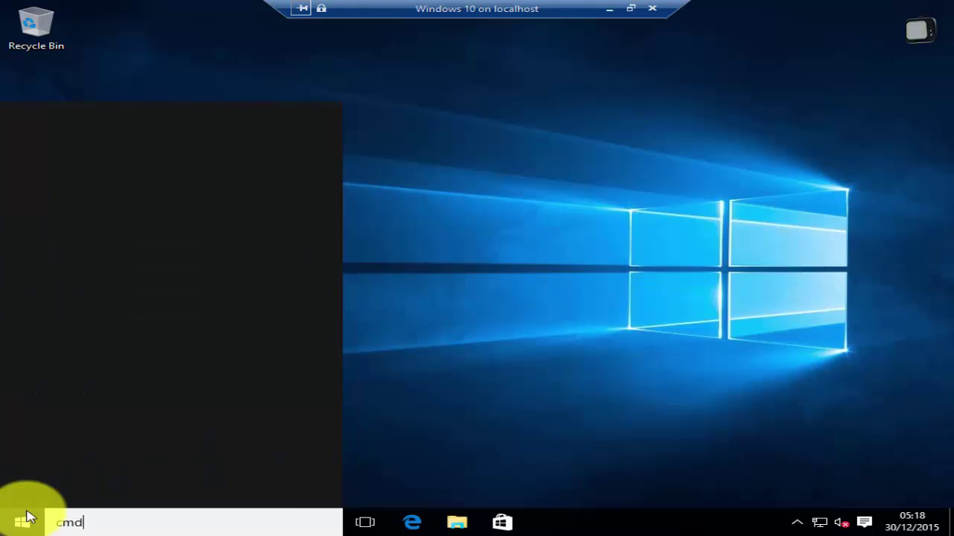
pyautogui.press('Return')
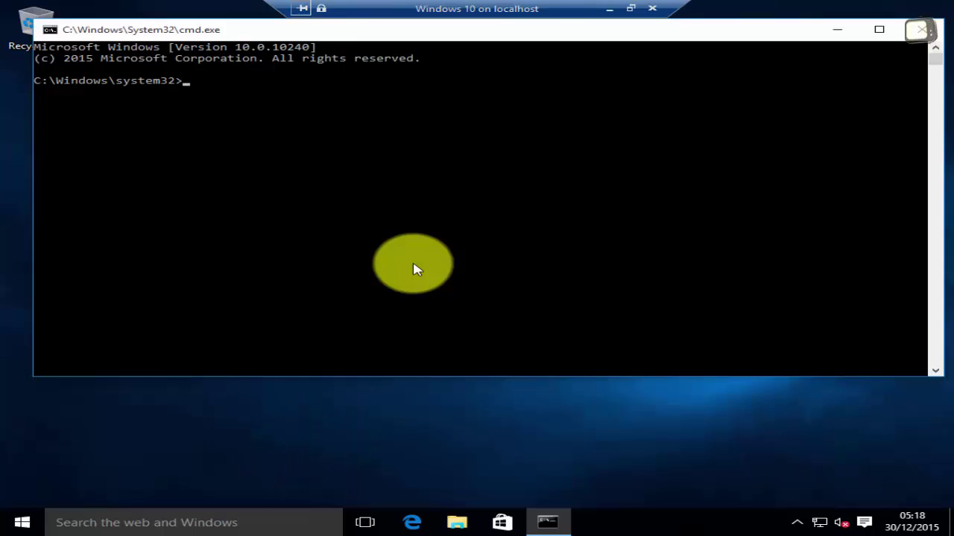
pyautogui.write('gpupdate')
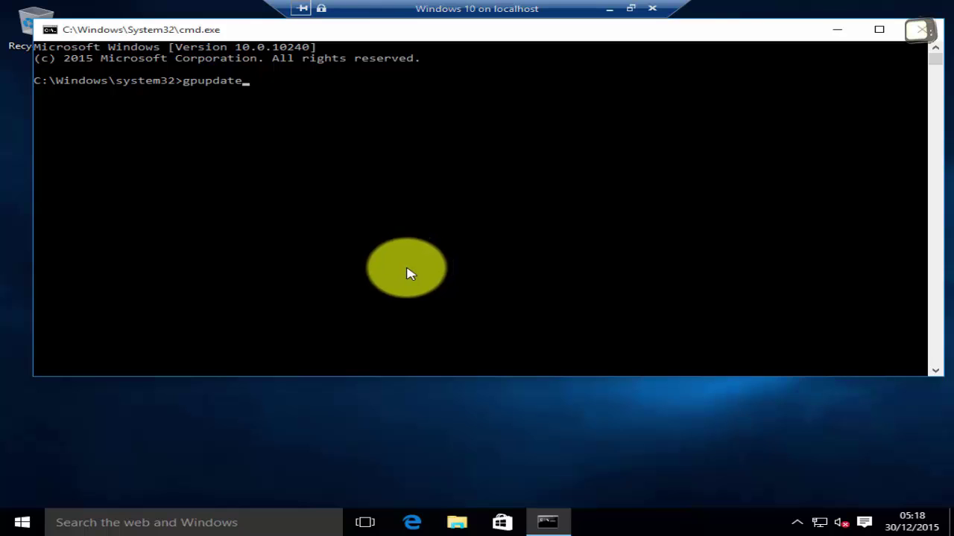
pyautogui.press('Return')
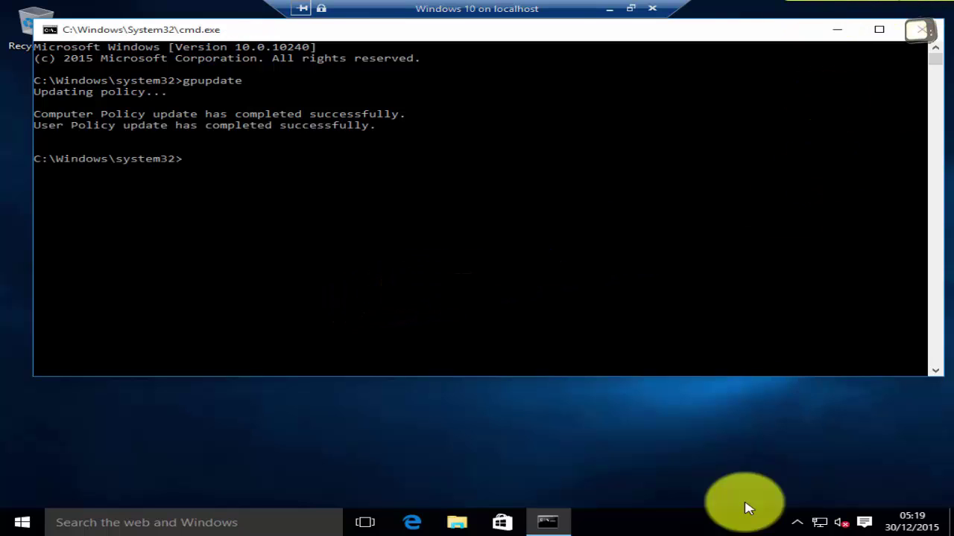
# Open the Windows Store app on the Windows 10 client to check whether the policy applies, moving its window slightly aside
pyautogui.click(502, 523)
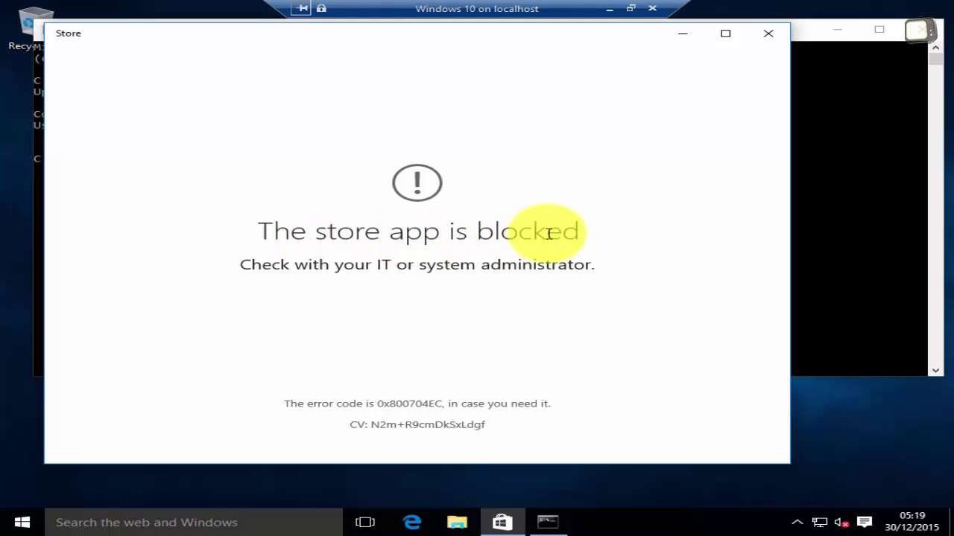
pyautogui.moveTo(583, 42); pyautogui.dragTo(663, 59)
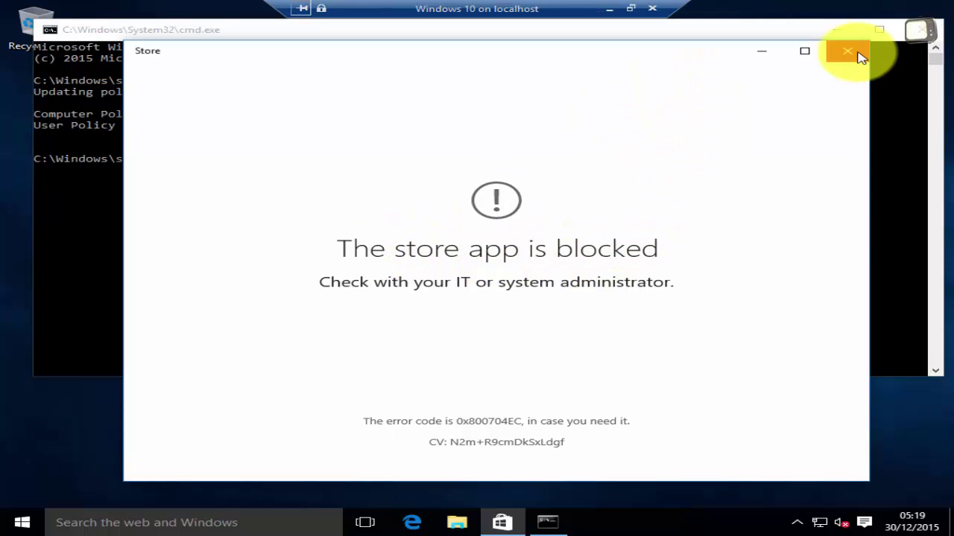